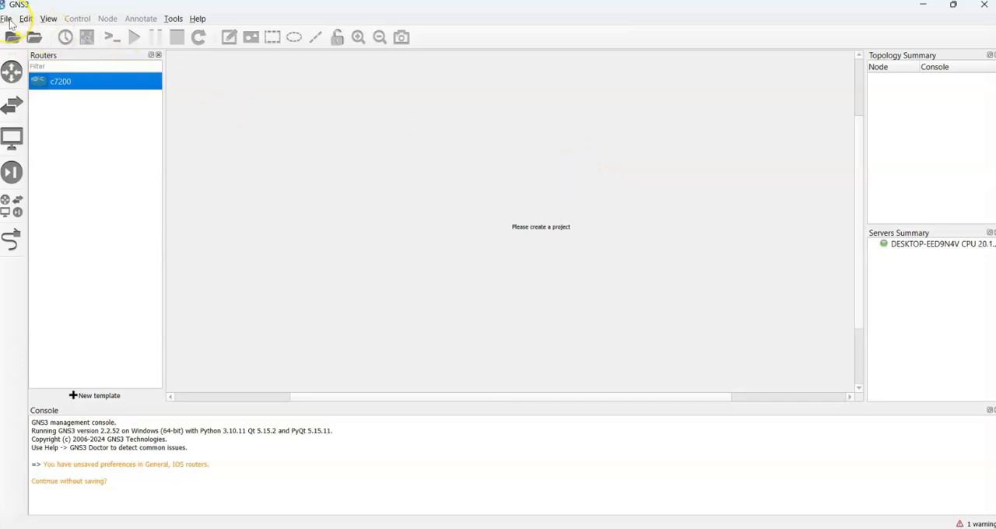
# Step: Create a new project named TestLab in the location C:\GNS3 Files\Projects\TestLab
pyautogui.click(8, 20)
pyautogui.click(35, 33)
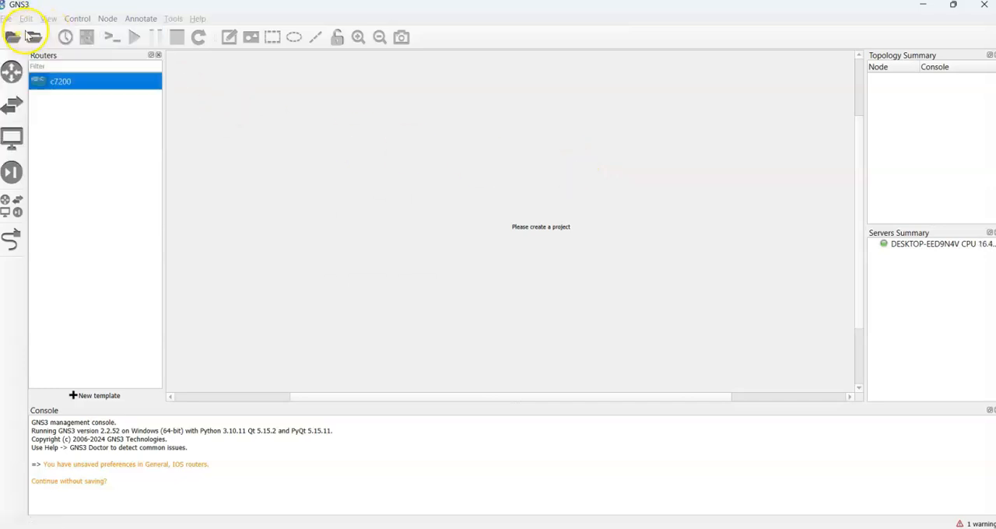
pyautogui.doubleClick(361, 226)
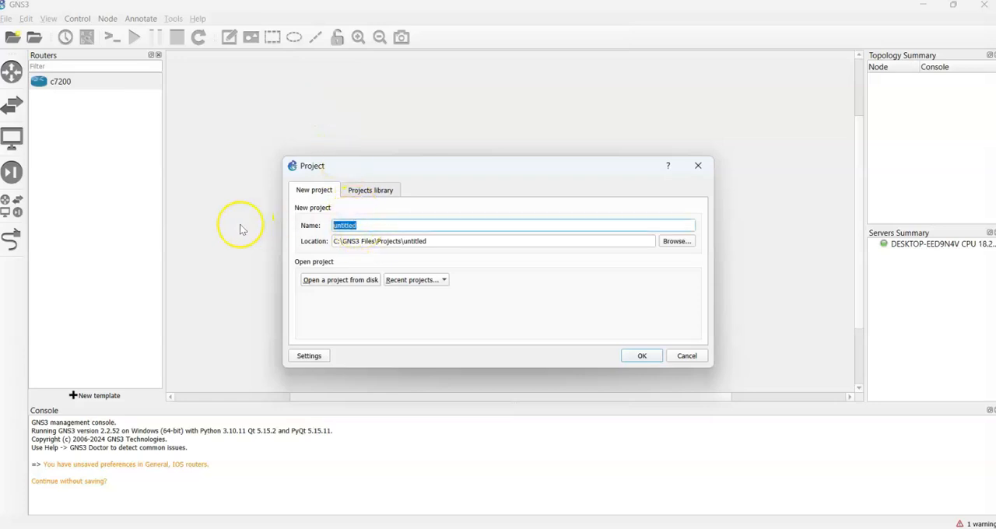
pyautogui.write('TestLab')
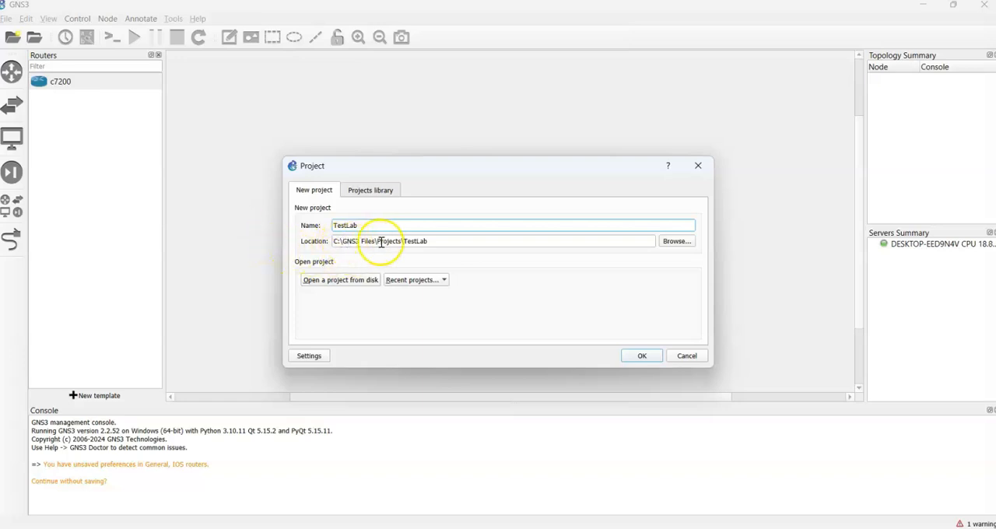
pyautogui.moveTo(429, 242); pyautogui.dragTo(327, 243)
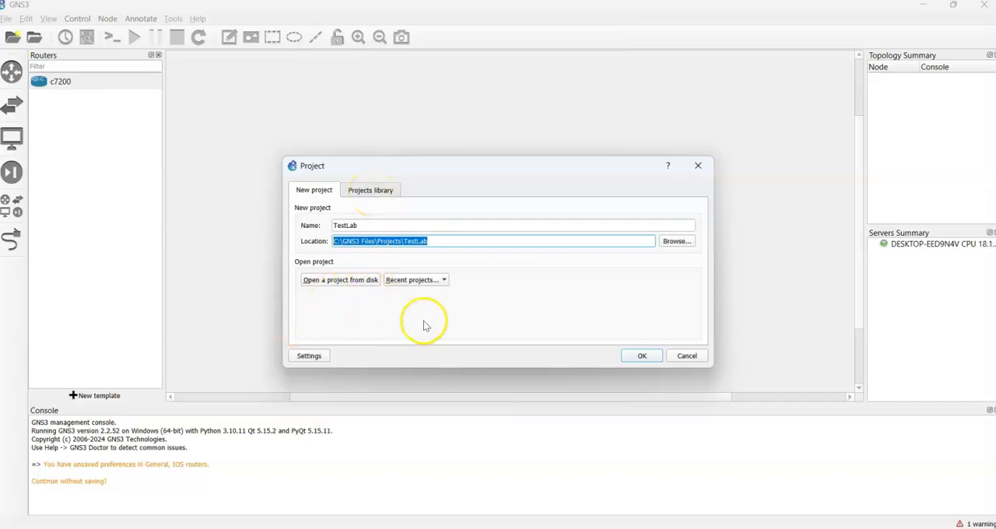
pyautogui.click(641, 357)
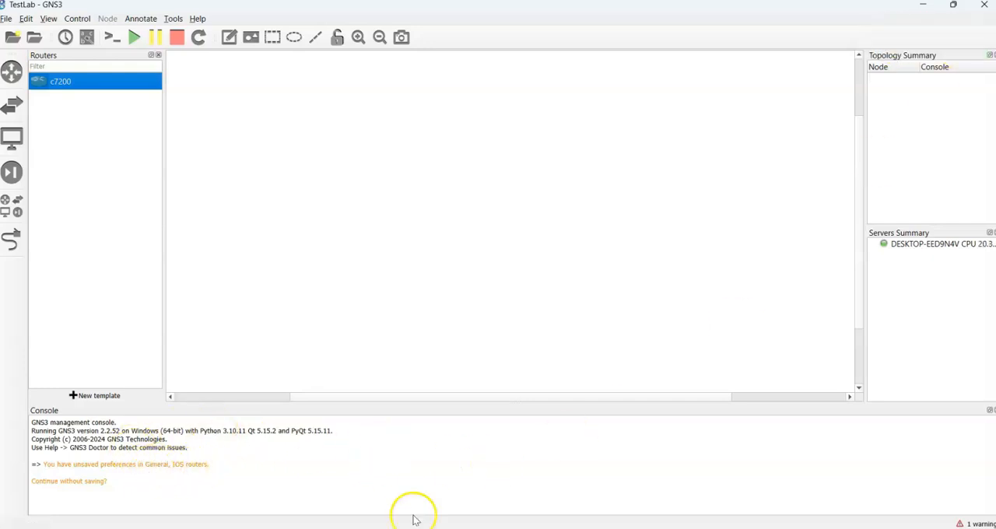
# Step: Add a c7200 router to the empty workspace and review the adapter slots in its node configuration
pyautogui.moveTo(162, 248)
pyautogui.mouseDown()
pyautogui.moveTo(151, 242)
pyautogui.moveTo(160, 246)
pyautogui.mouseUp()
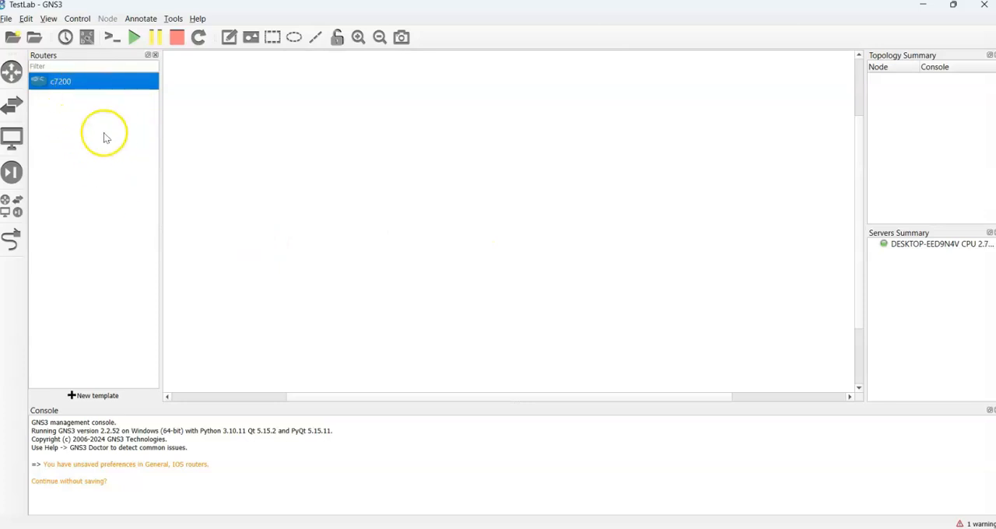
pyautogui.moveTo(61, 94); pyautogui.dragTo(578, 173)
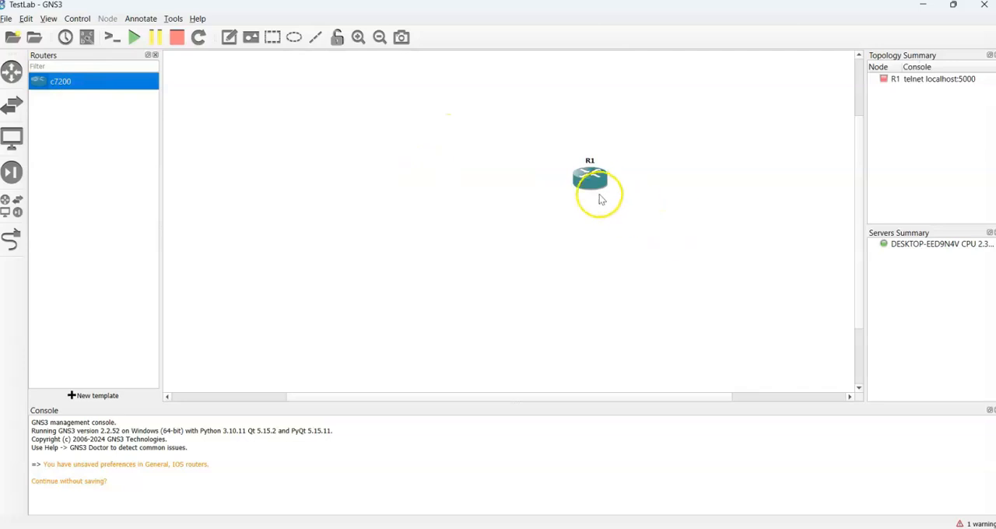
pyautogui.rightClick(587, 177)
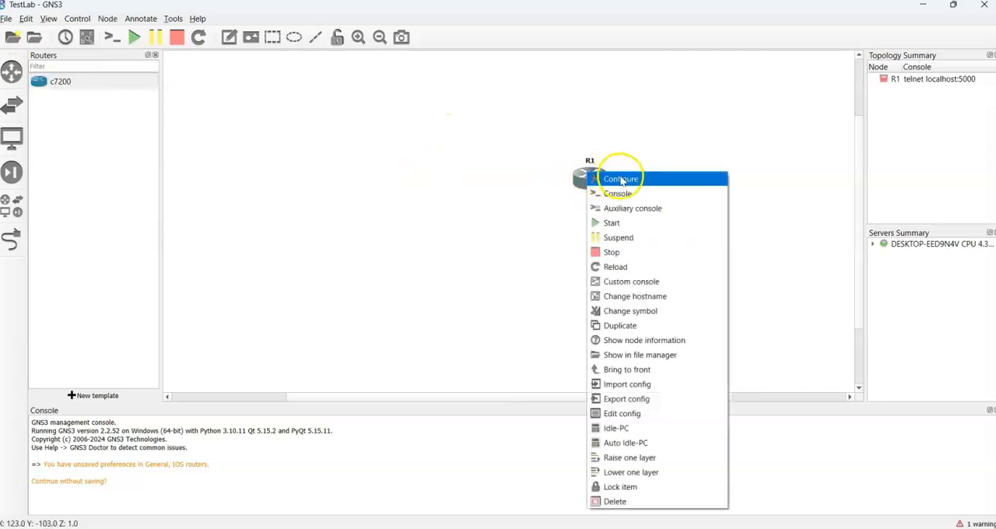
pyautogui.click(624, 179)
pyautogui.doubleClick(393, 187)
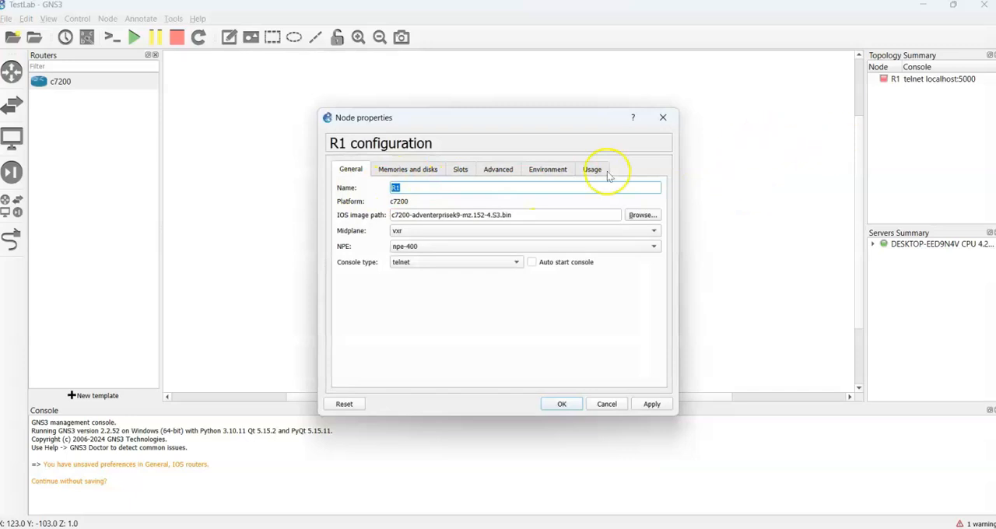
pyautogui.click(462, 172)
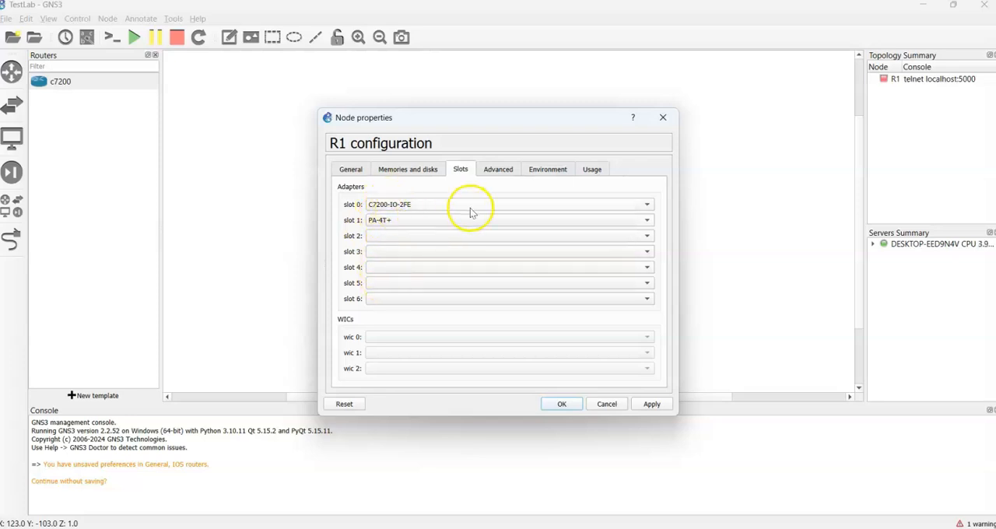
pyautogui.press('Return')
# Step: Move router R1 toward the left of the canvas and place an Ethernet switch to its right
pyautogui.moveTo(597, 180); pyautogui.dragTo(375, 186)
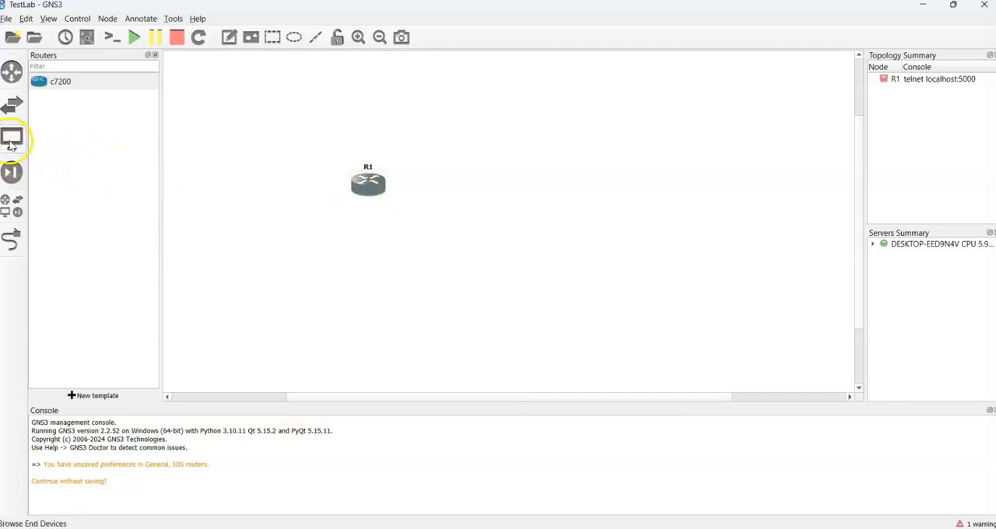
pyautogui.click(12, 205)
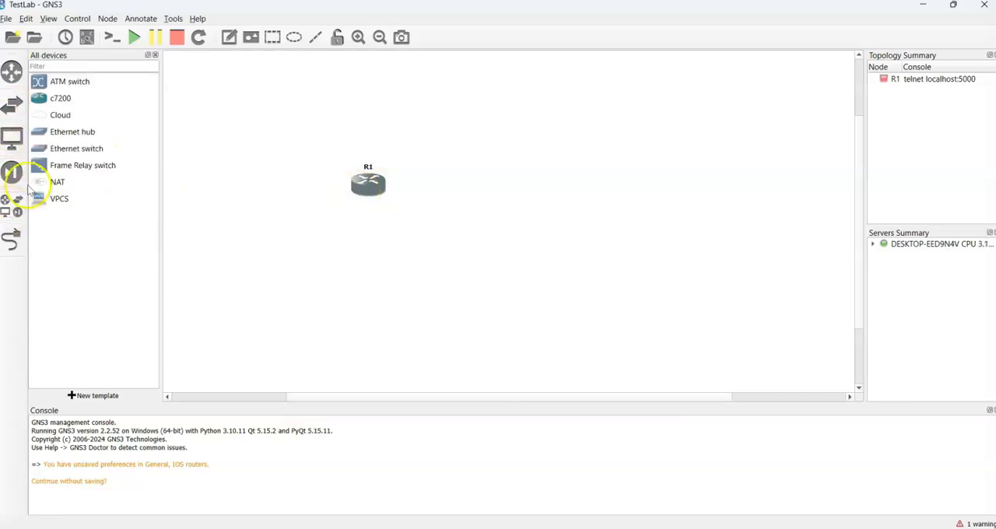
pyautogui.moveTo(78, 149); pyautogui.dragTo(541, 195)
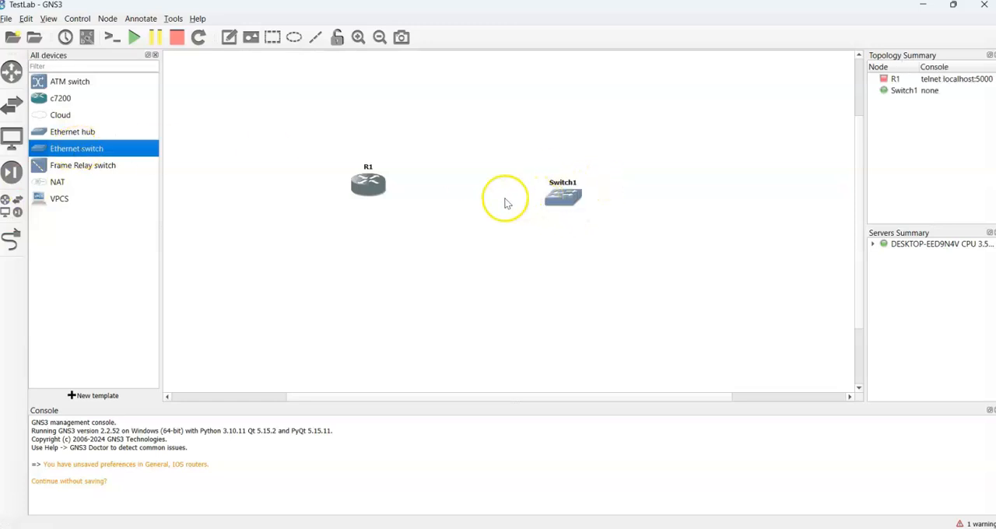
pyautogui.moveTo(381, 188); pyautogui.dragTo(377, 194)
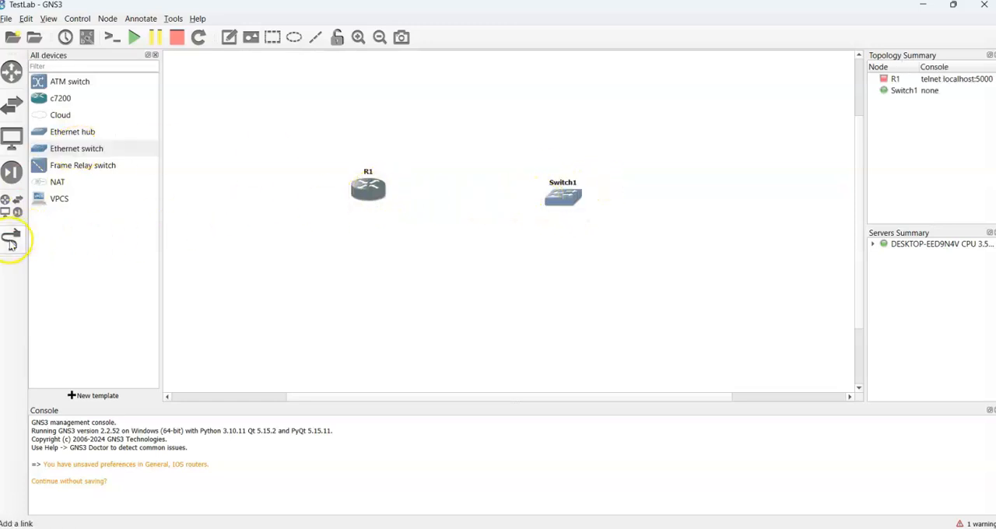
# Step: Link R1's FastEthernet0/0 to Switch1's Ethernet0 and shift the switch slightly so it lines up with the router
pyautogui.click(379, 191)
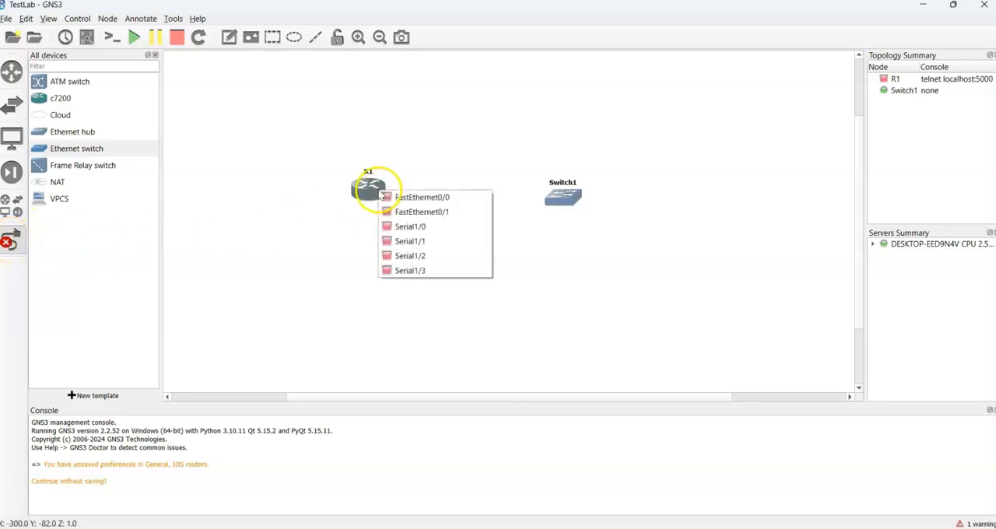
pyautogui.click(426, 199)
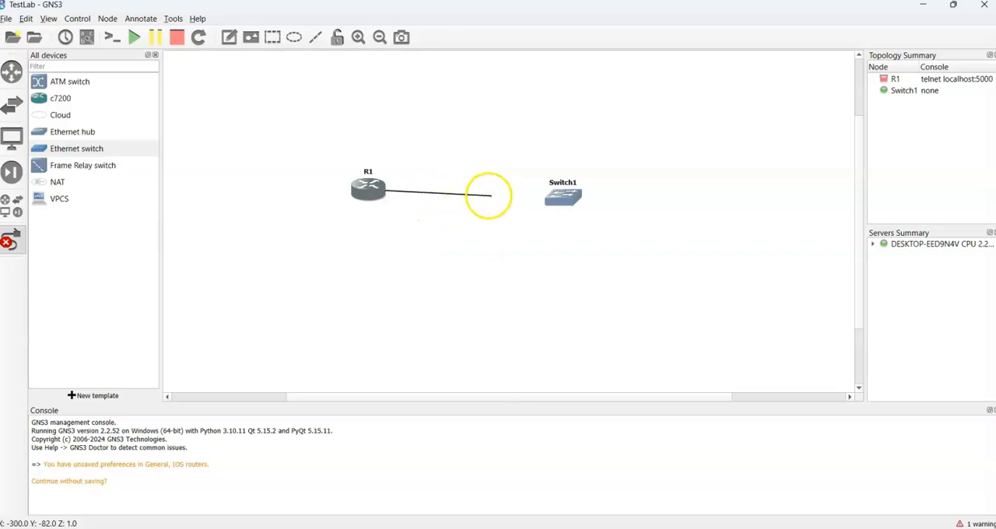
pyautogui.click(564, 198)
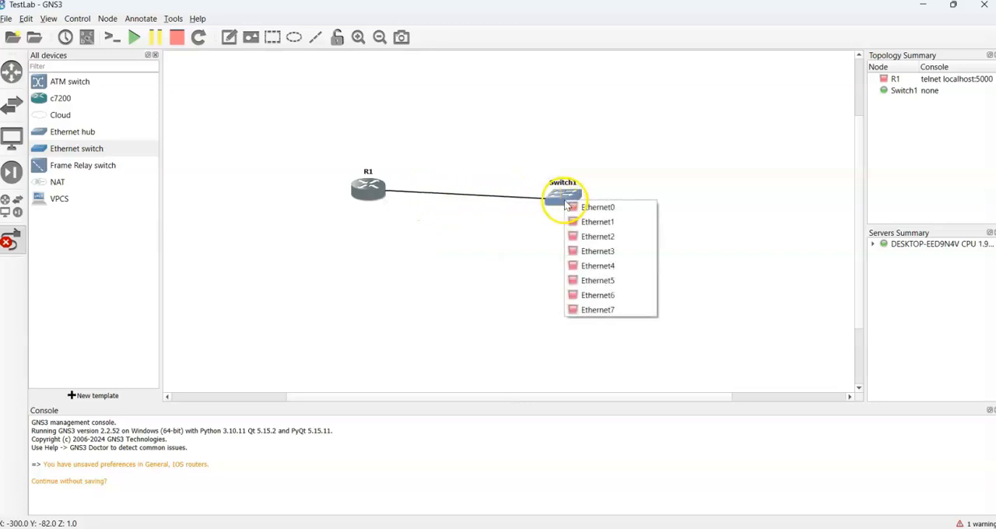
pyautogui.click(604, 213)
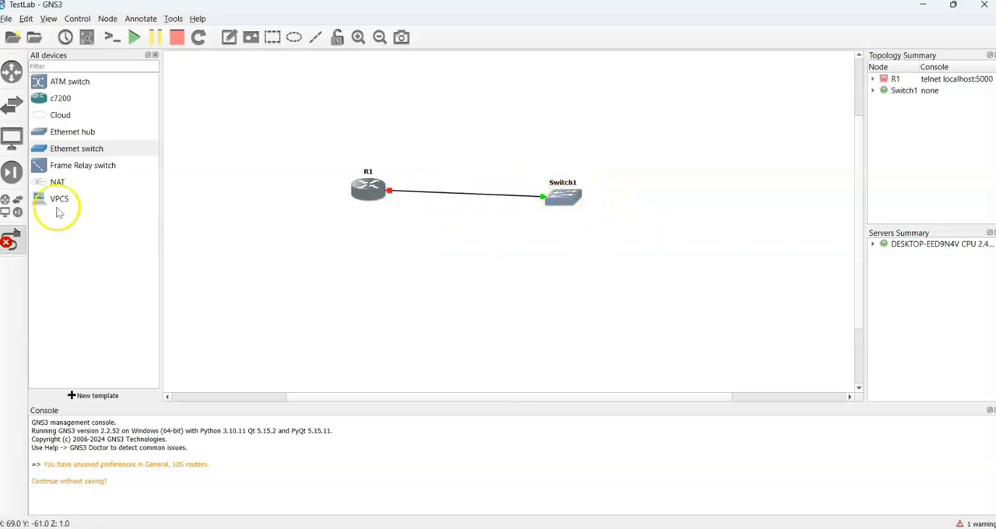
pyautogui.click(7, 243)
pyautogui.moveTo(562, 196); pyautogui.dragTo(578, 193)
pyautogui.click(529, 285)
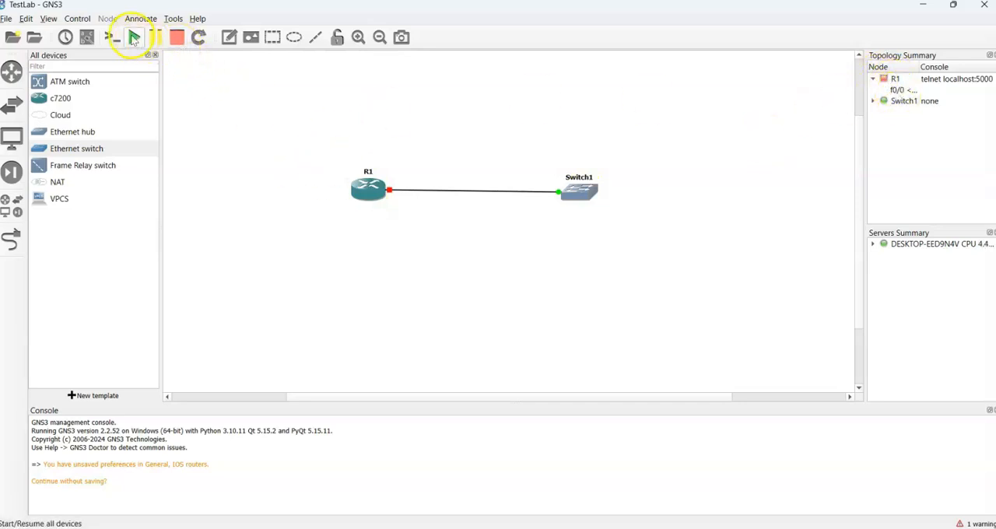
pyautogui.rightClick(367, 190)
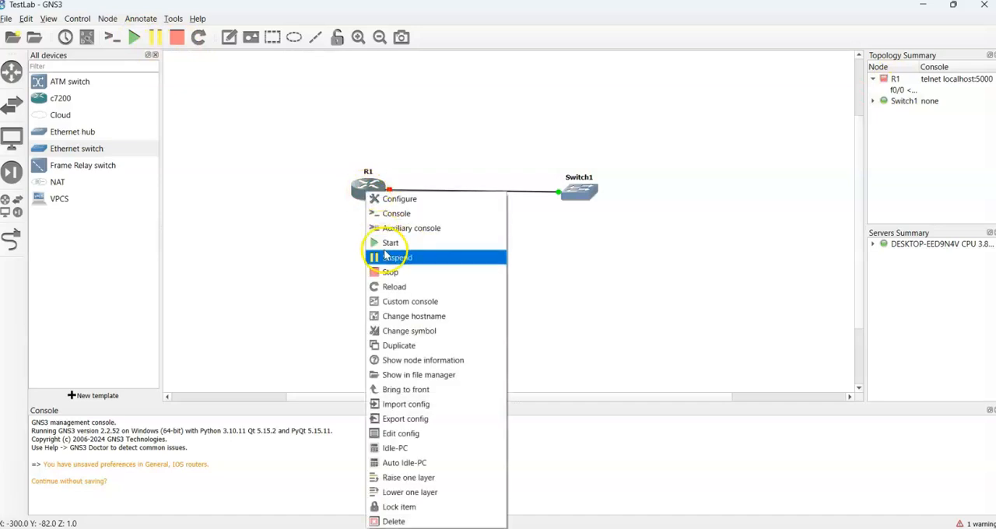
pyautogui.click(246, 135)
pyautogui.moveTo(246, 133); pyautogui.dragTo(653, 266)
pyautogui.click(584, 312)
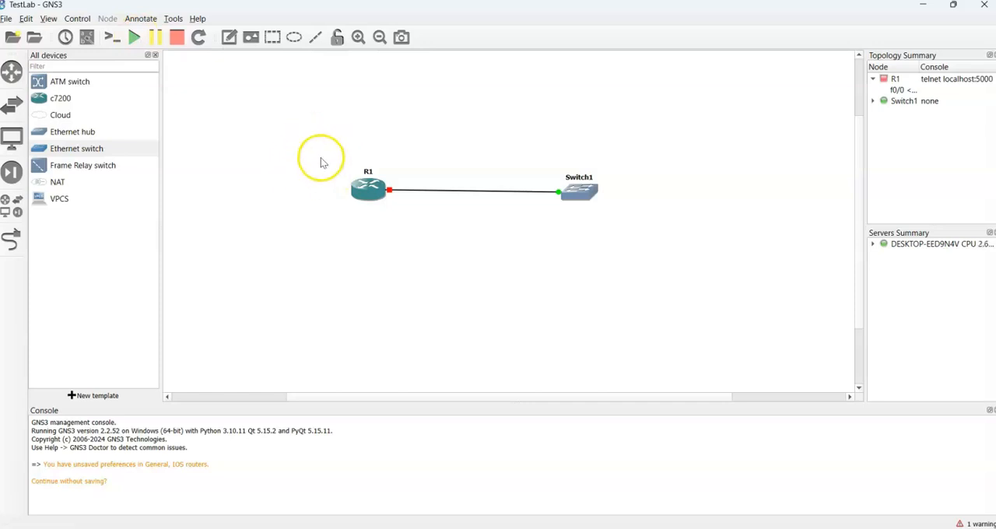
# Step: Start router R1 and open its console, keeping the console window over the topology canvas
pyautogui.rightClick(371, 193)
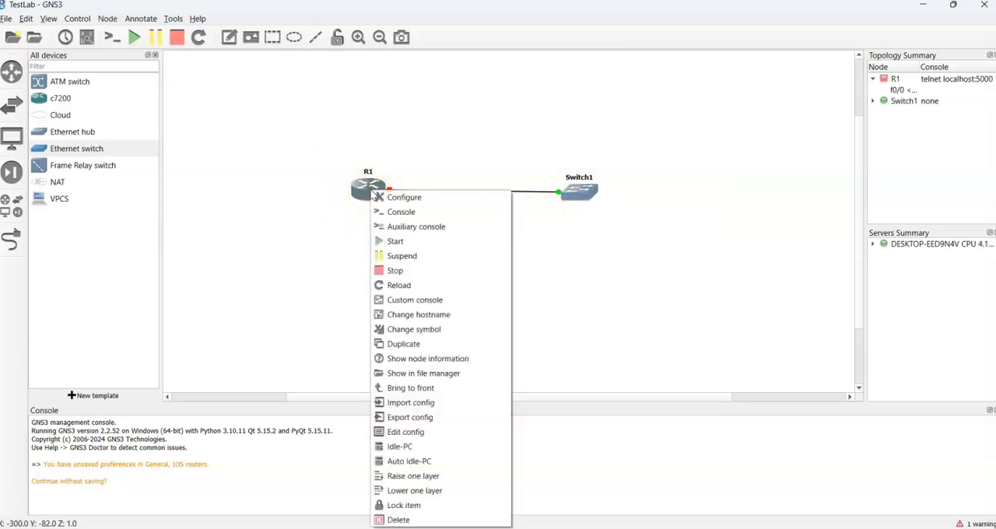
pyautogui.click(394, 243)
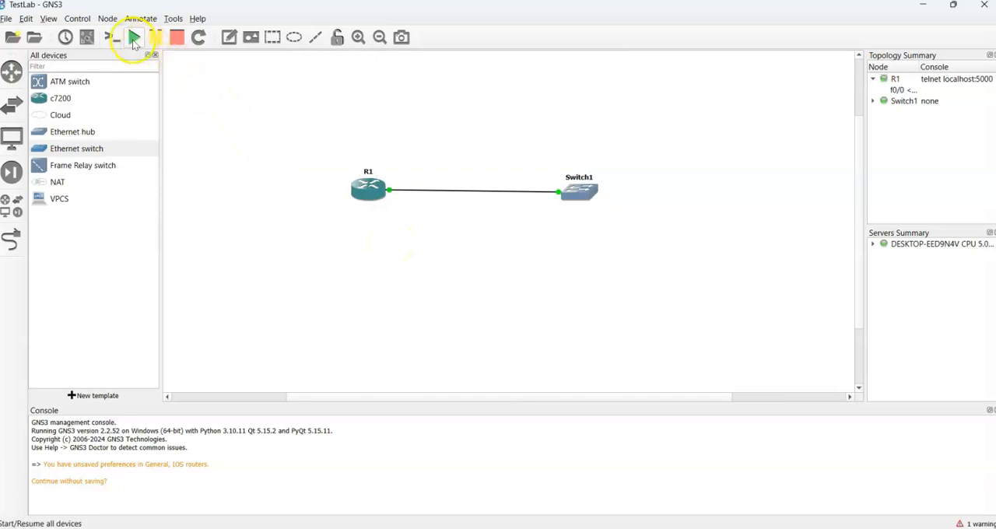
pyautogui.doubleClick(378, 204)
pyautogui.moveTo(0, 78); pyautogui.dragTo(626, 90)
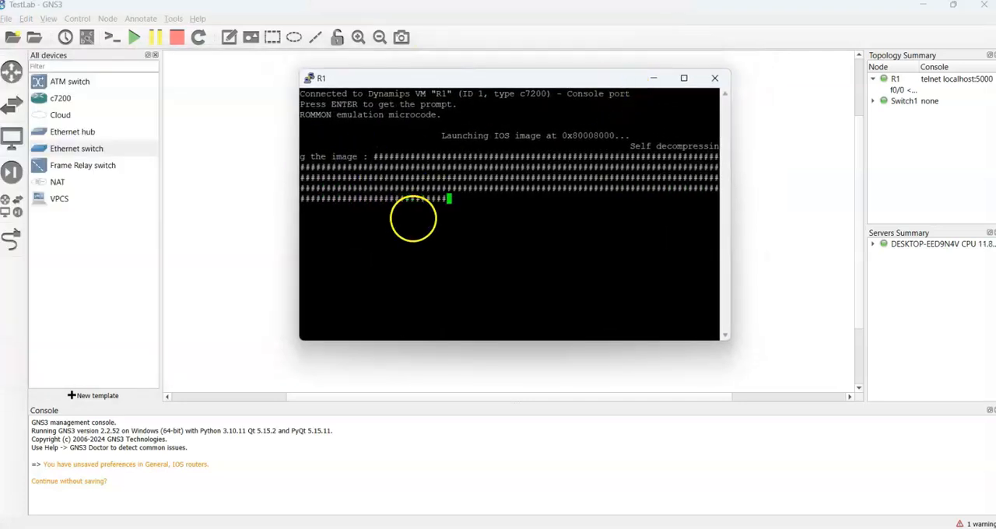
pyautogui.moveTo(489, 79); pyautogui.dragTo(564, 81)
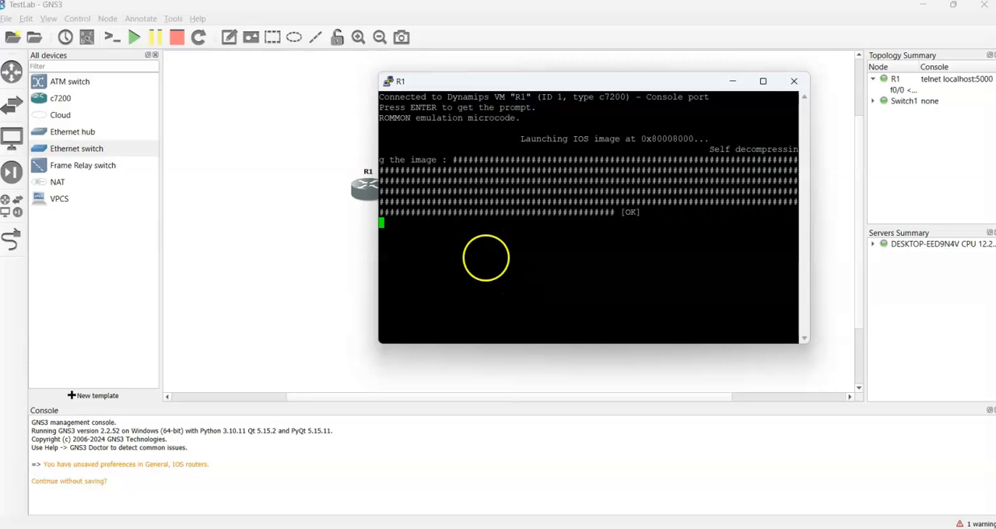
pyautogui.moveTo(483, 82); pyautogui.dragTo(455, 219)
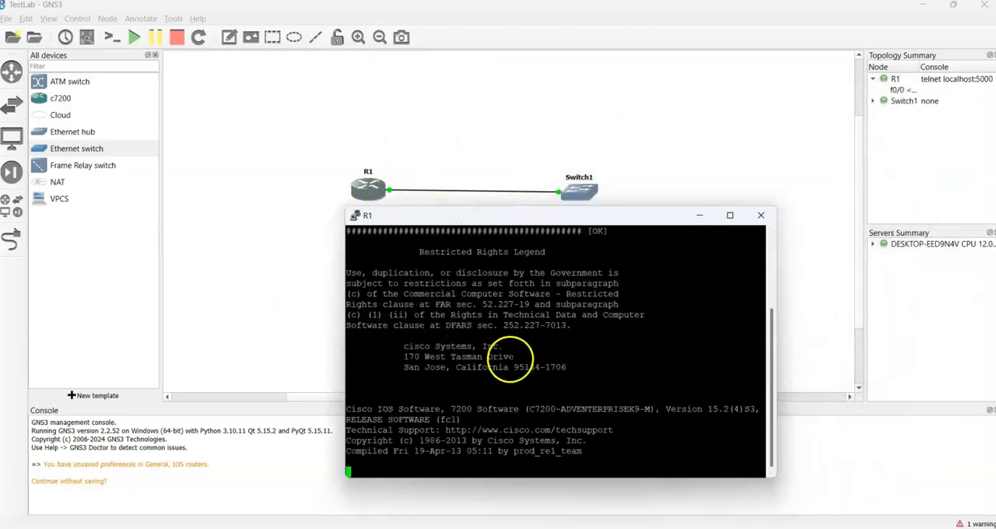
pyautogui.moveTo(589, 215); pyautogui.dragTo(572, 76)
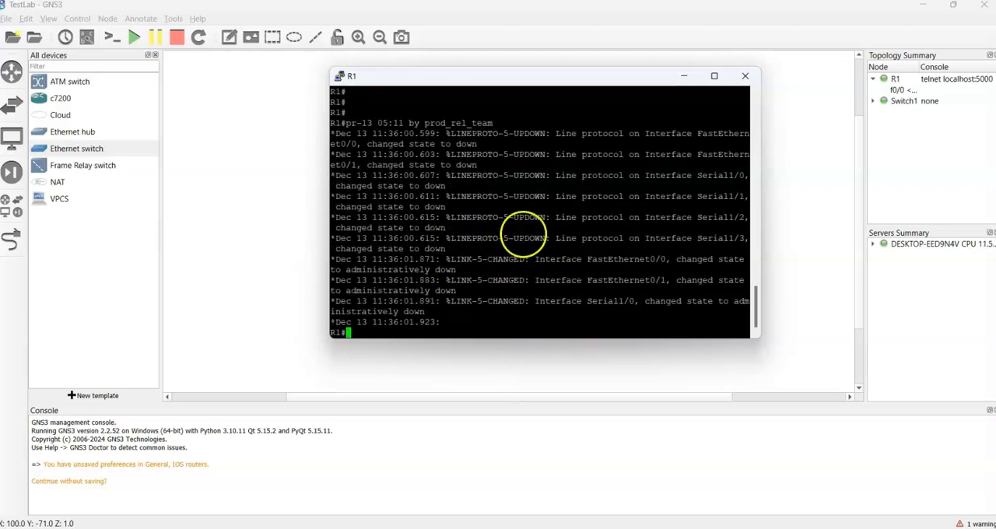
# Step: List R1's interfaces with show ip interface brief and examine the Serial interface entries
pyautogui.press('Return')
pyautogui.press('Return')
pyautogui.press('Return')
pyautogui.press('Return')
pyautogui.press('Return')
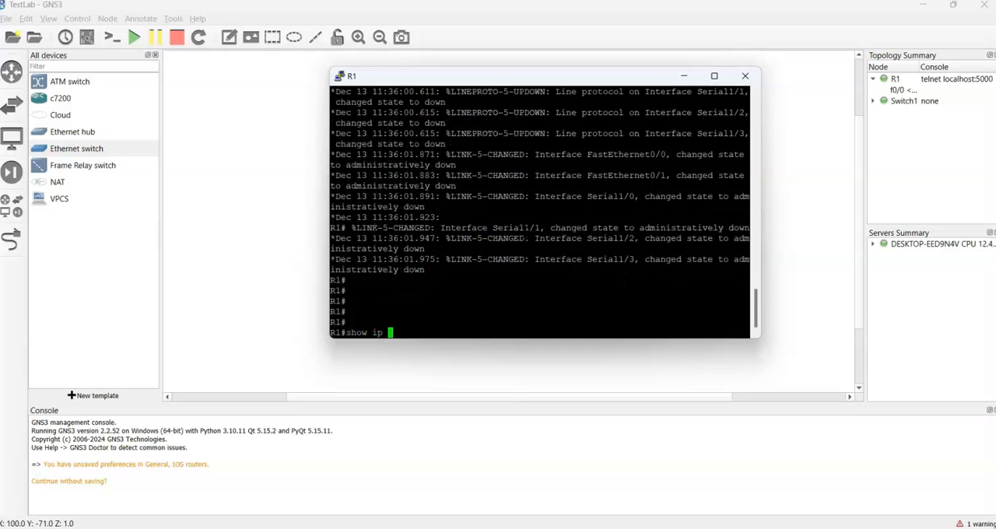
pyautogui.write('show ip int')
pyautogui.press('Tab')
pyautogui.write('b')
pyautogui.press('Tab')
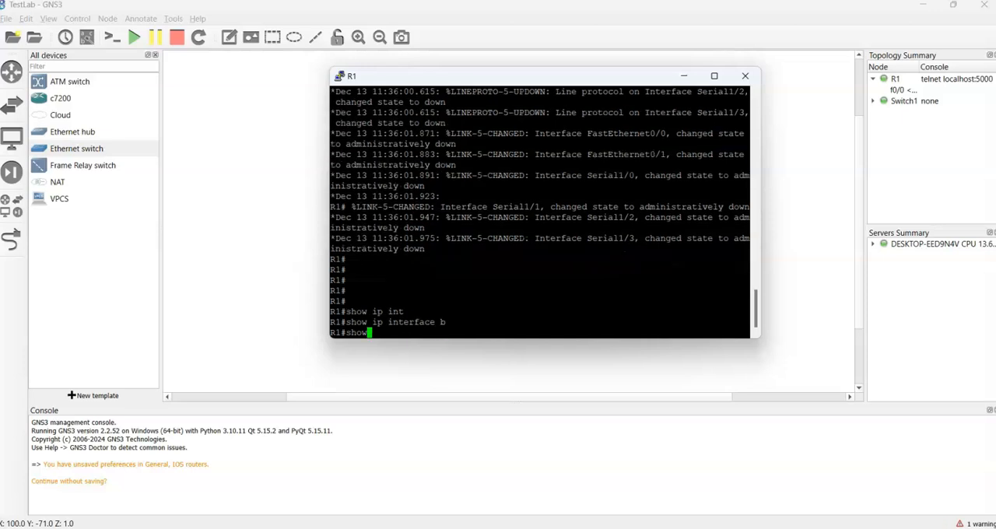
pyautogui.write('rface b')
pyautogui.press('Tab')
pyautogui.press('Return')
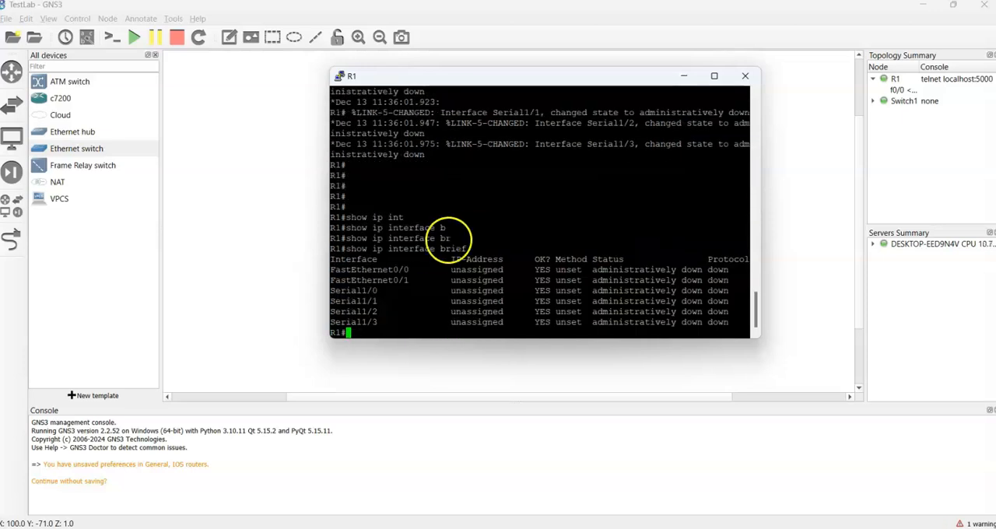
pyautogui.moveTo(386, 322); pyautogui.dragTo(327, 292)
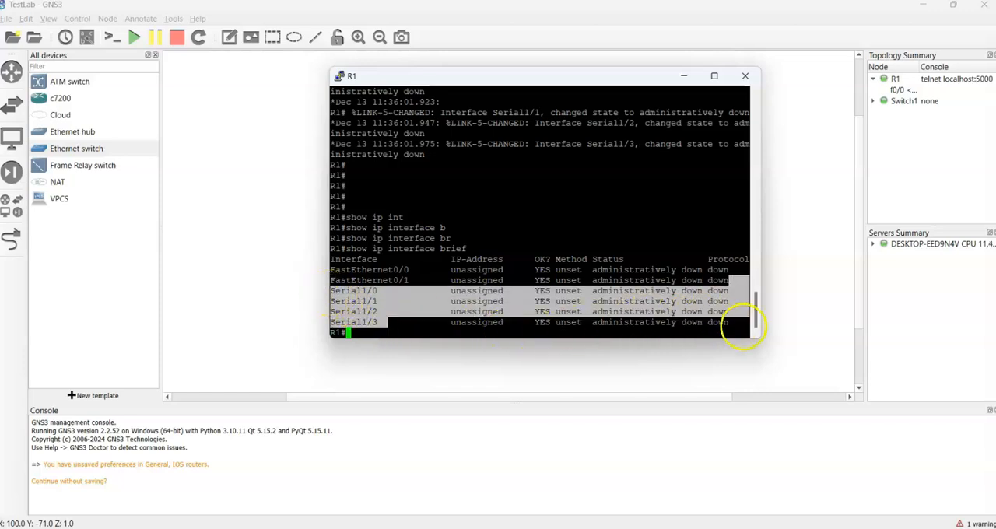
pyautogui.click(463, 267)
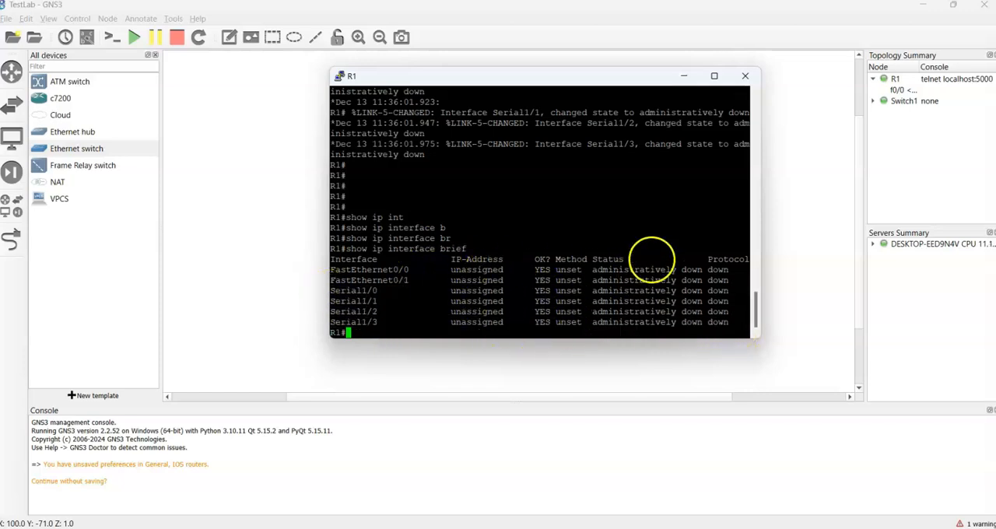
# Step: Enter global configuration mode on R1 with conf t
pyautogui.press('Return')
pyautogui.press('Return')
pyautogui.press('Return')
pyautogui.write('c')
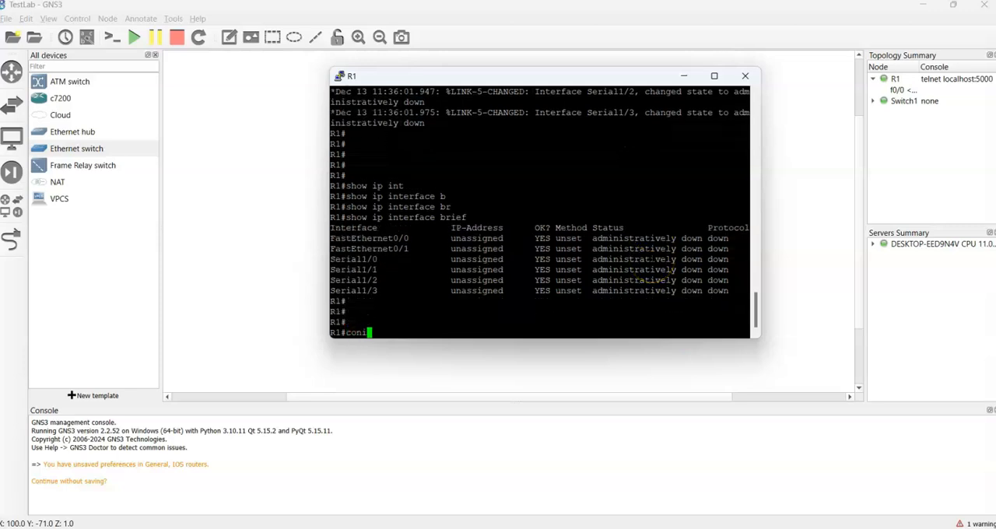
pyautogui.write('onf t')
pyautogui.press('Return')
# Step: Enter interface configuration mode for fastEthernet 0/0 on R1
pyautogui.write('ig)#i')
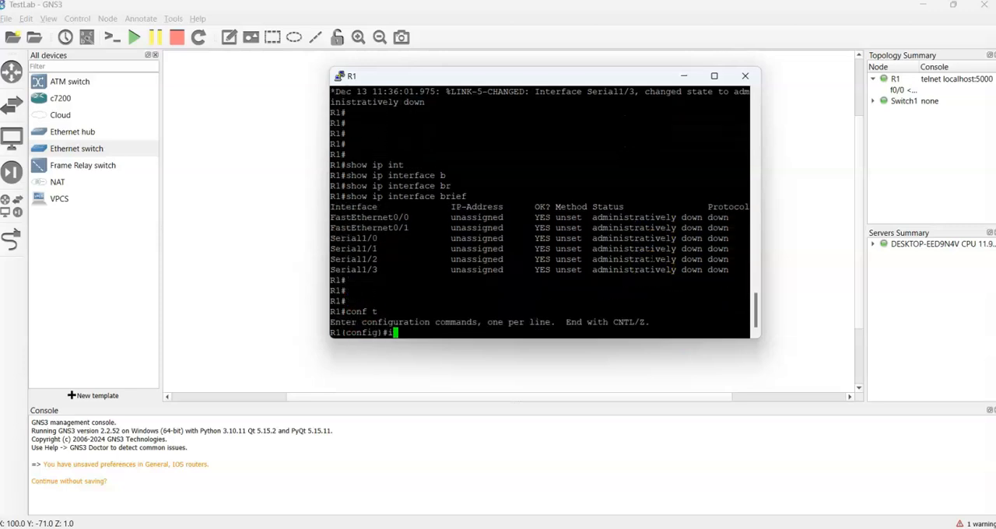
pyautogui.write('nterface')
pyautogui.press('Tab')
pyautogui.write('f')
pyautogui.press('Tab')
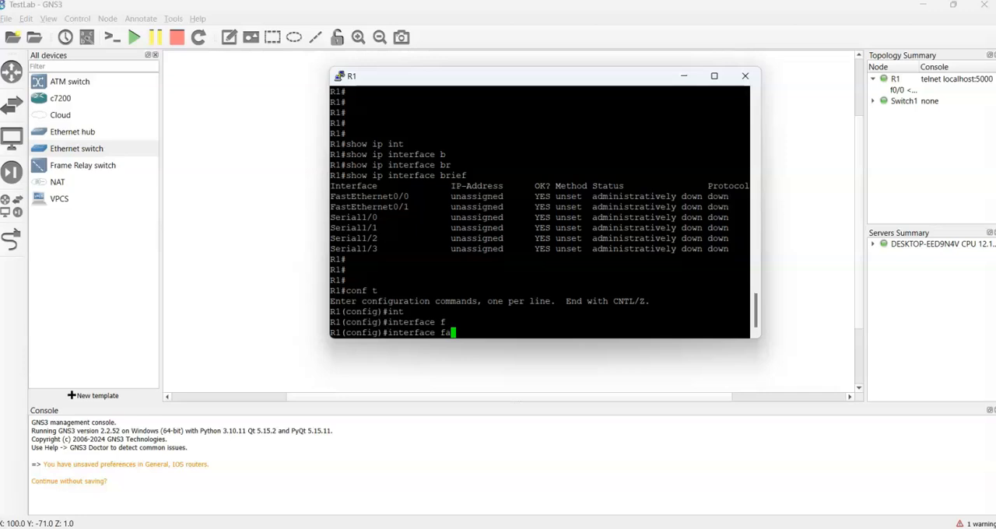
pyautogui.press('Tab')
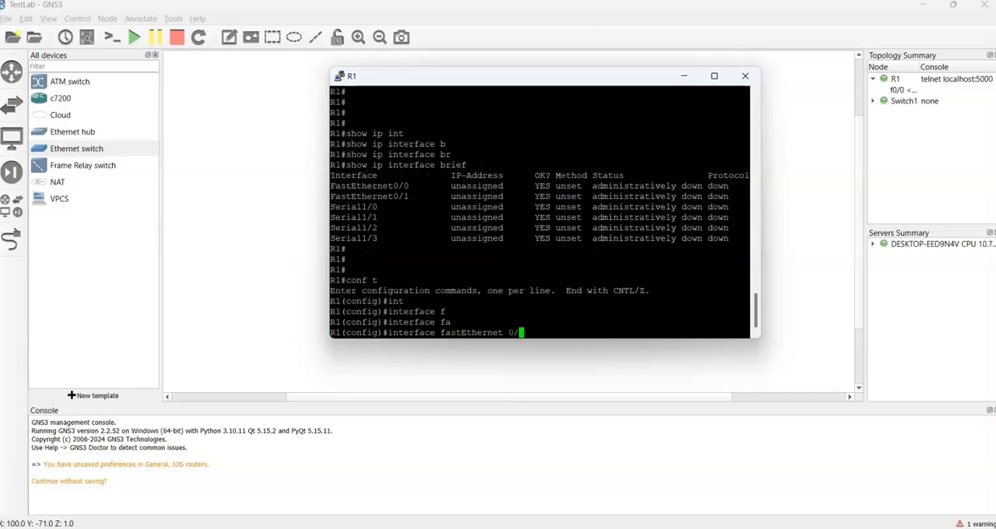
pyautogui.press('Return')
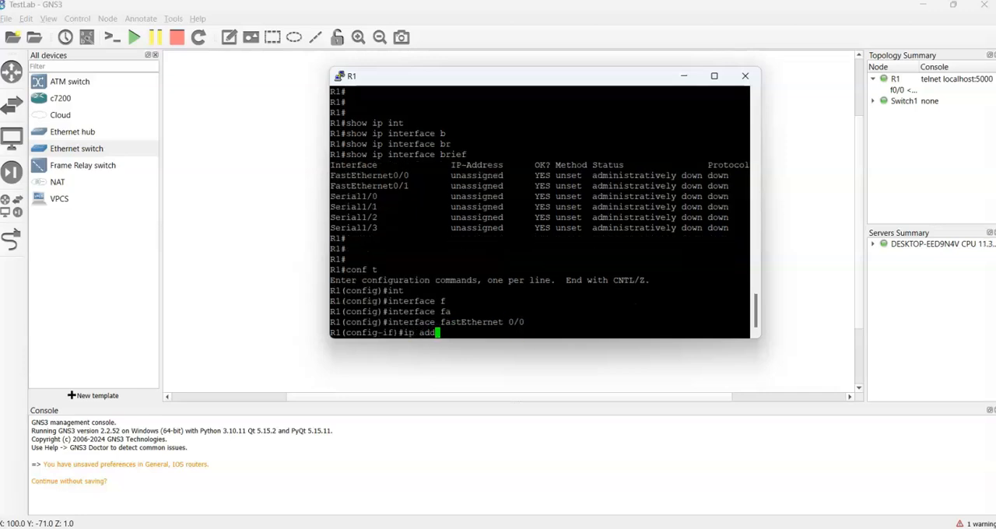
# Step: Assign IP address 10.1.1.1 with mask 255.255.255.0 to the interface and enable it with no shut
pyautogui.write('ip add')
pyautogui.press('Tab')
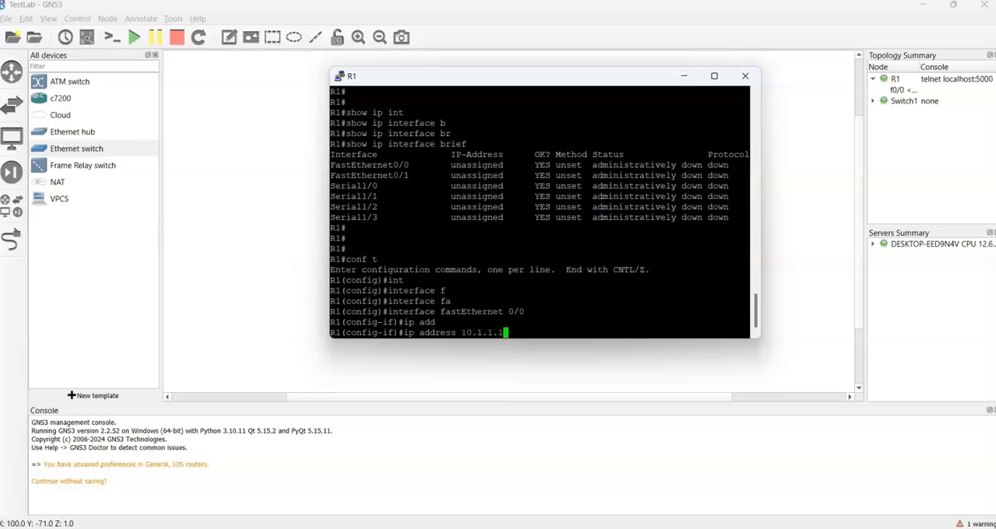
pyautogui.write('10.1.1.1 255.255.255.0')
pyautogui.press('Return')
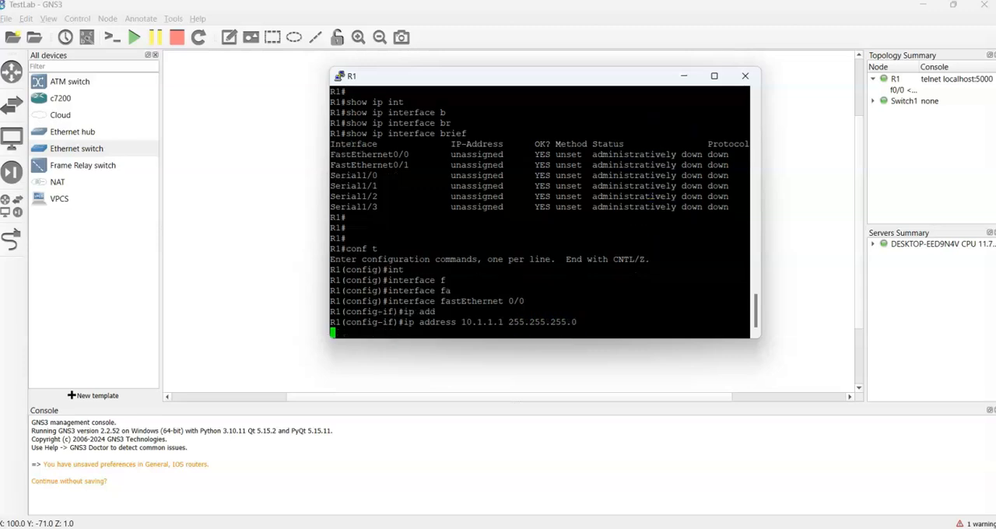
pyautogui.write('no shut')
pyautogui.press('Return')
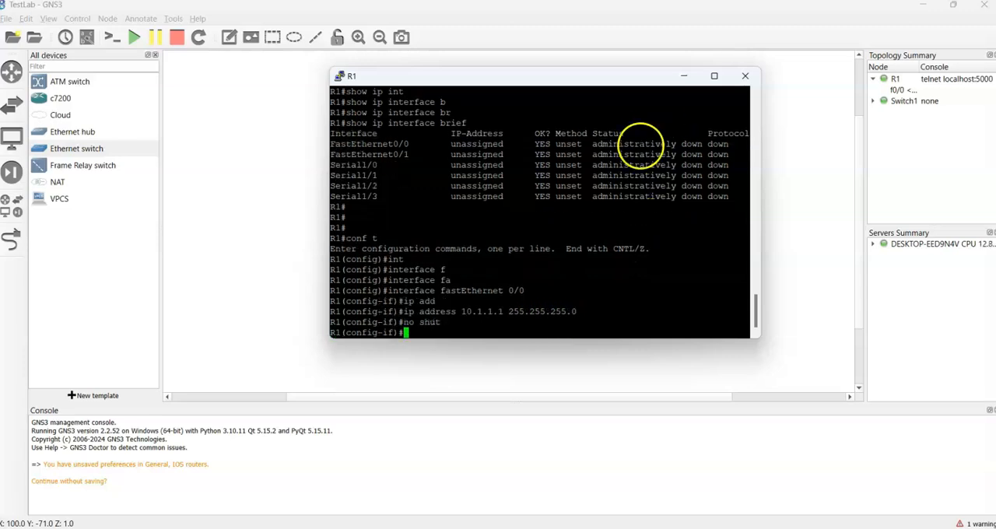
# Step: Leave configuration mode with end and save R1's configuration with wr, accepting the NVRAM overwrite
pyautogui.write('end')
pyautogui.press('Return')
pyautogui.write('wr')
pyautogui.press('Return')
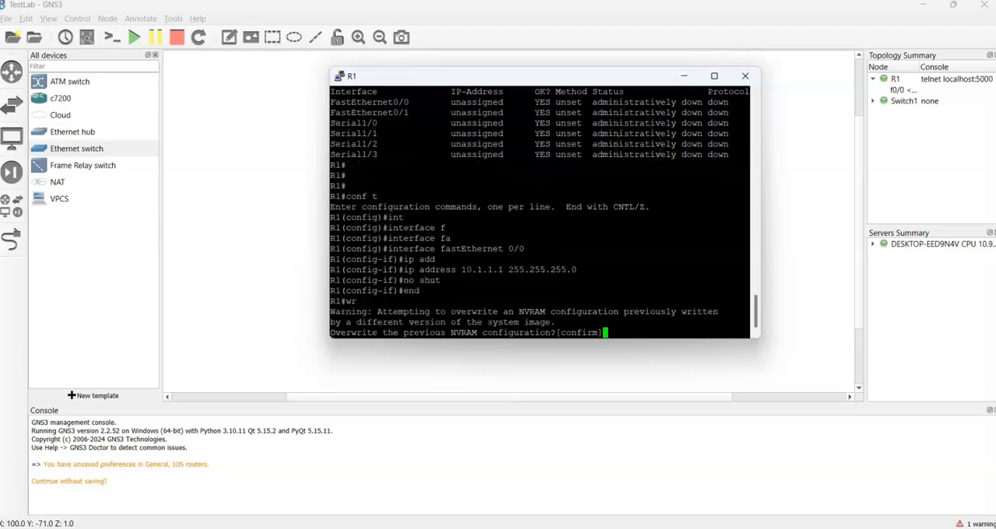
pyautogui.press('Return')
# Step: Return to the topology canvas and swap the positions of Switch1 and R1, placing the switch to the router's left
pyautogui.click(222, 200)
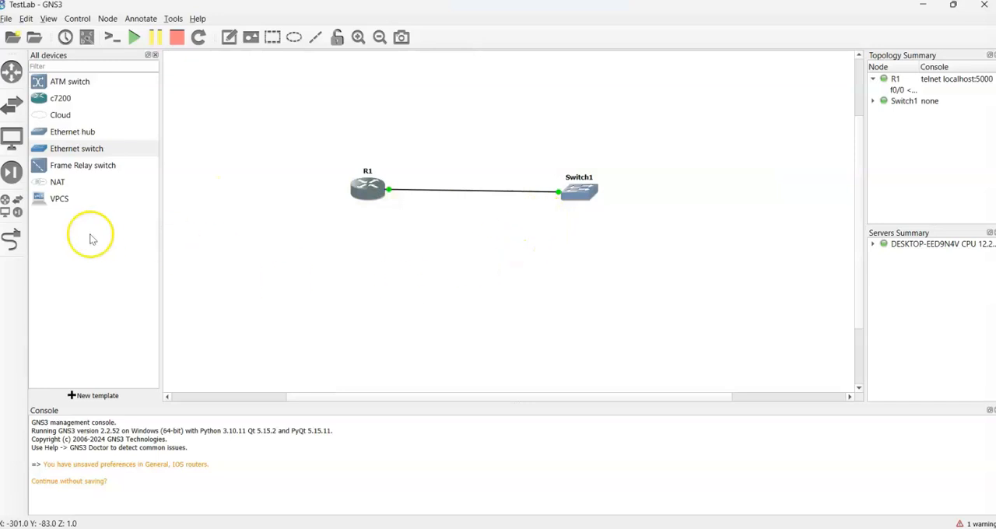
pyautogui.moveTo(576, 200); pyautogui.dragTo(290, 281)
pyautogui.moveTo(368, 189); pyautogui.dragTo(588, 197)
pyautogui.moveTo(286, 278); pyautogui.dragTo(368, 202)
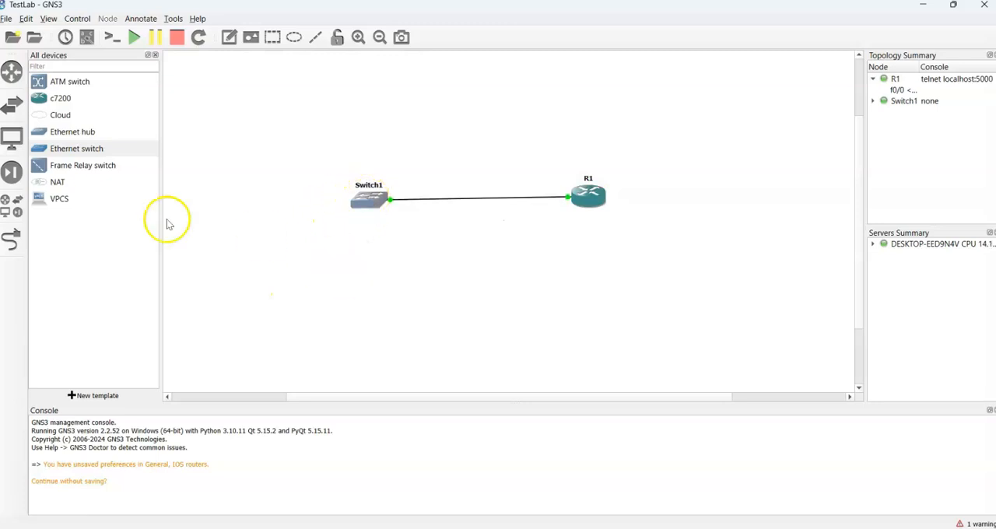
# Step: Add a VPCS node below and to the left of Switch1 and link it to a free port on the switch
pyautogui.moveTo(60, 199); pyautogui.dragTo(266, 223)
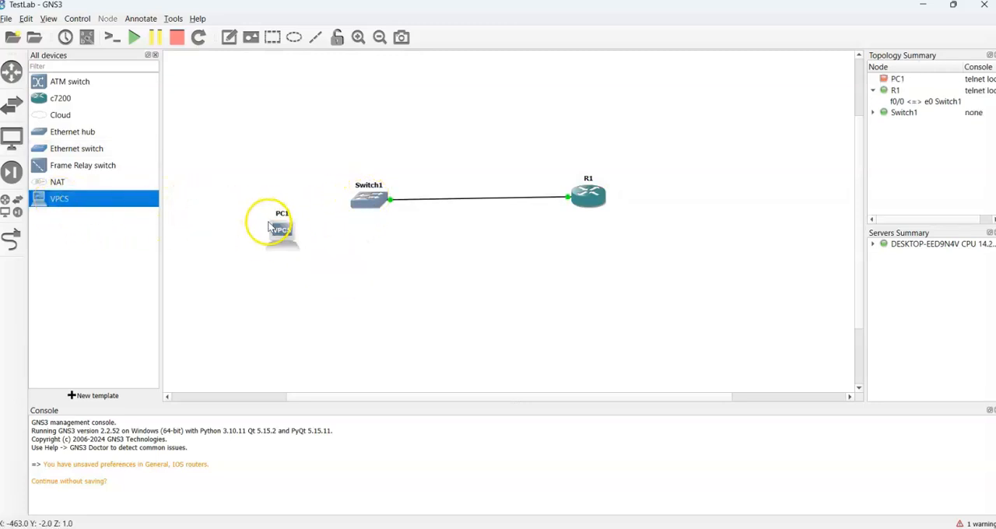
pyautogui.click(22, 241)
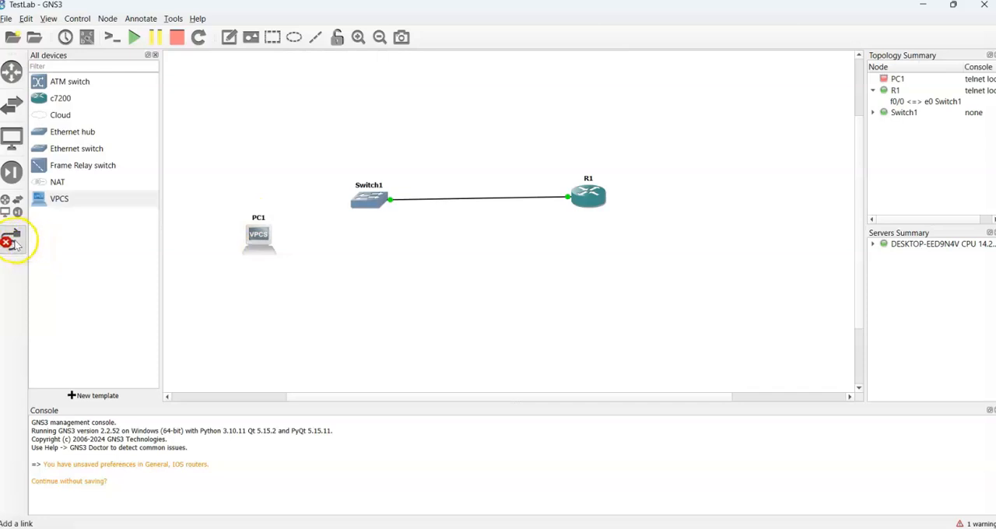
pyautogui.click(260, 245)
pyautogui.click(282, 255)
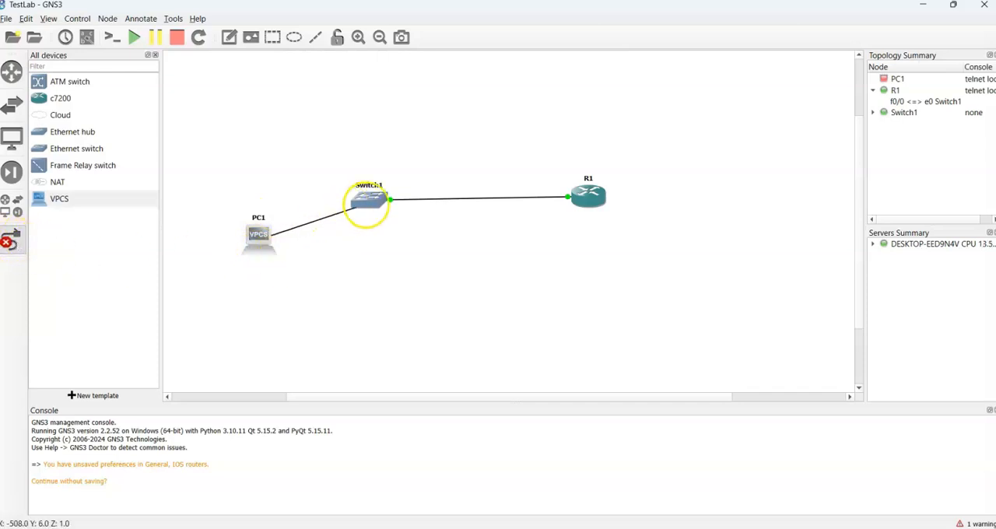
pyautogui.click(364, 197)
pyautogui.click(405, 226)
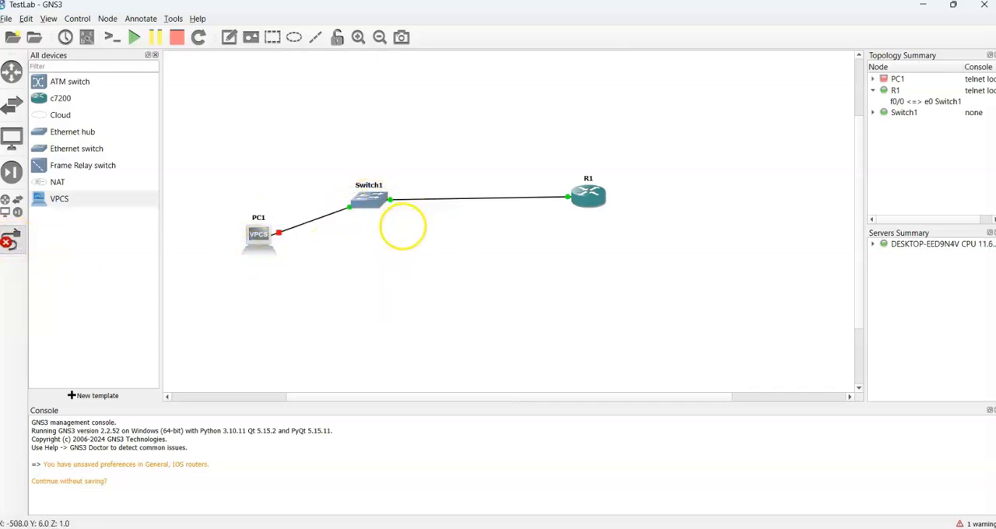
pyautogui.click(11, 241)
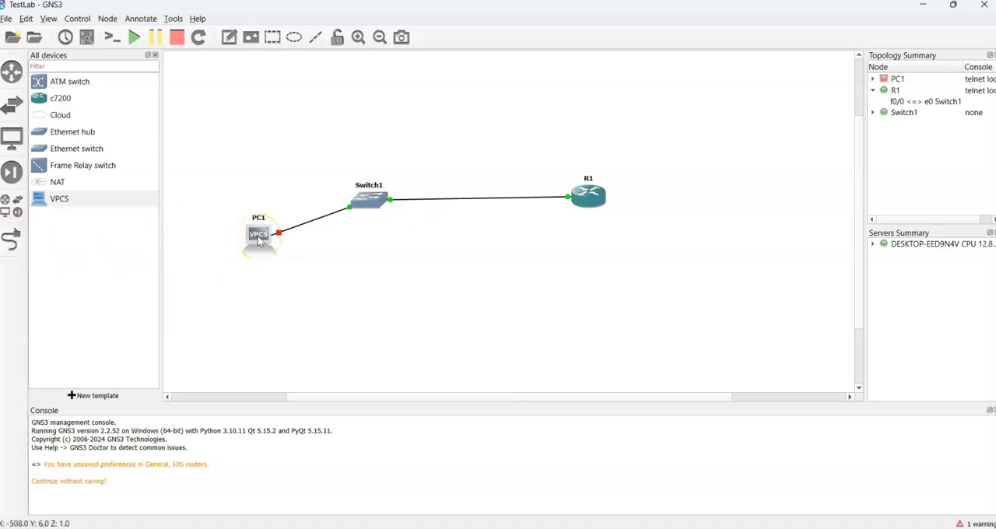
# Step: Start PC1 and check its IP settings with show ip in its console, minimizing the console when done
pyautogui.rightClick(259, 240)
pyautogui.click(272, 271)
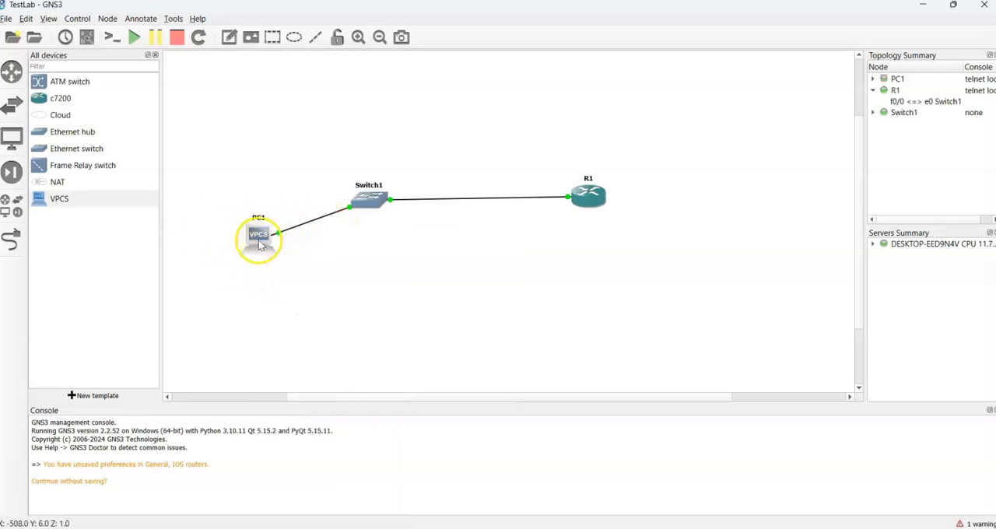
pyautogui.doubleClick(259, 244)
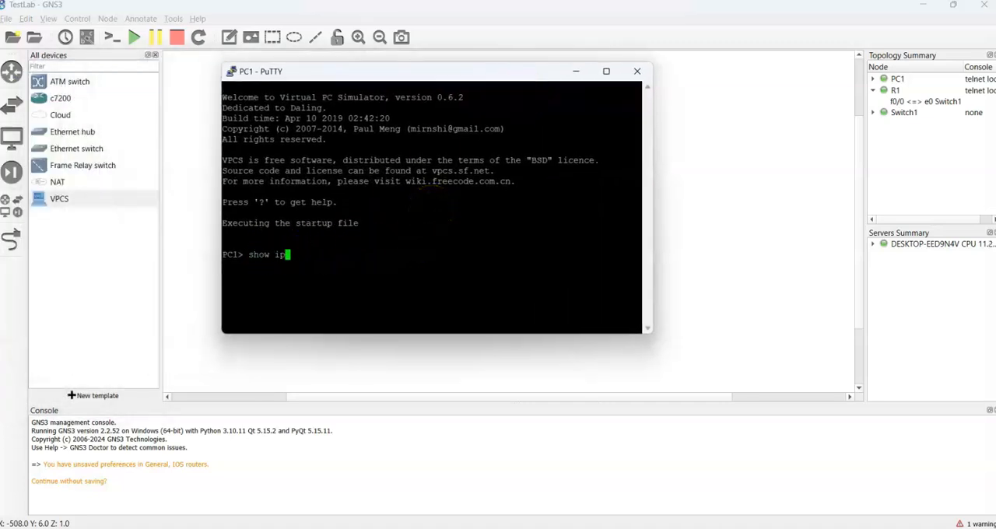
pyautogui.press('Return')
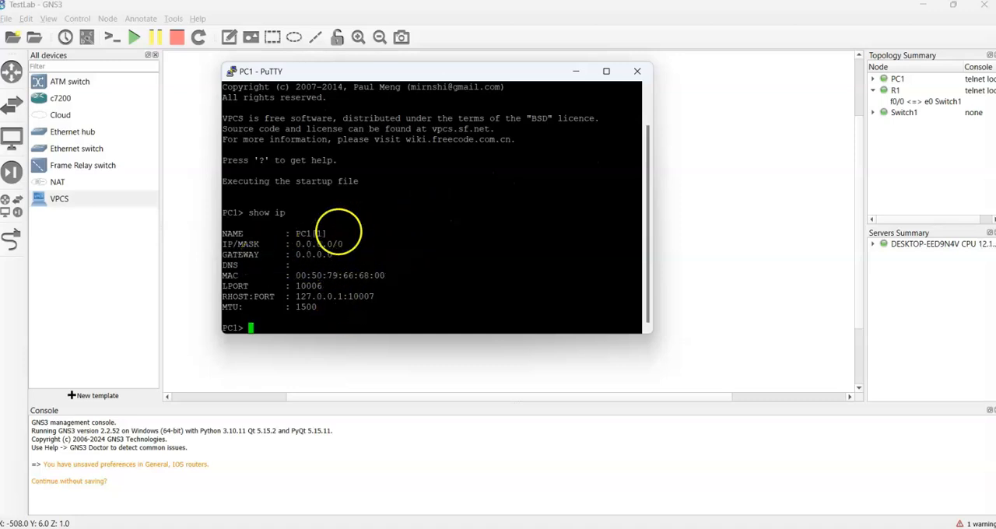
pyautogui.click(578, 73)
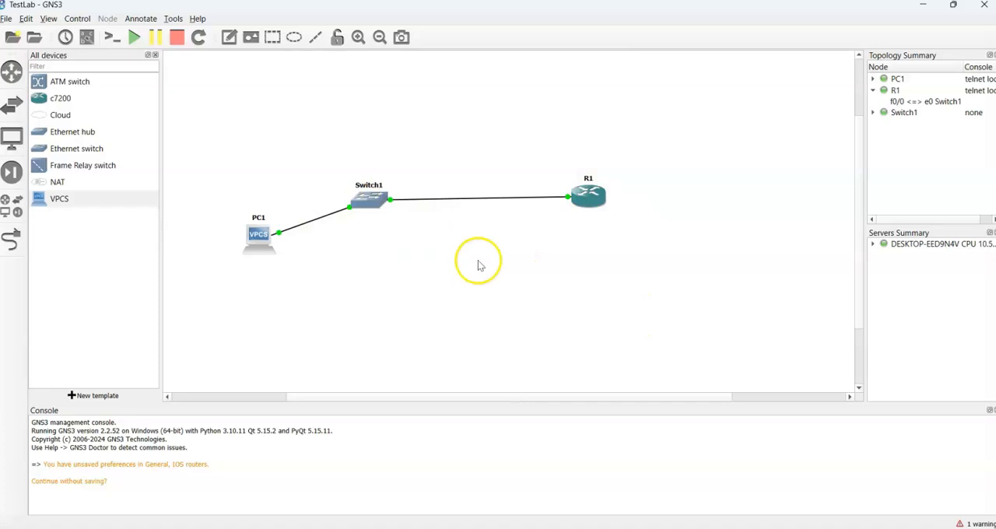
# Step: Shift Switch1 slightly up and to the right, between PC1 and R1, and clear the selection
pyautogui.moveTo(369, 203); pyautogui.dragTo(386, 189)
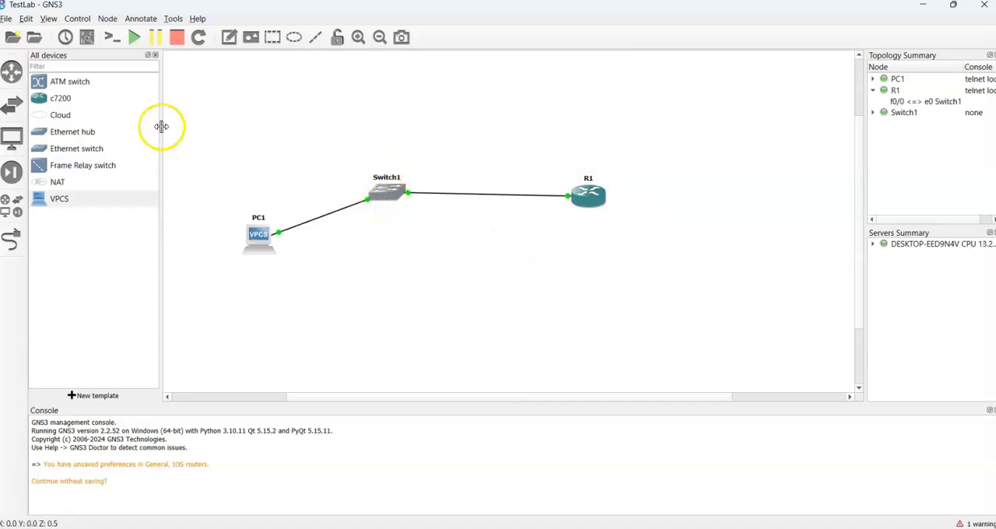
pyautogui.click(502, 291)
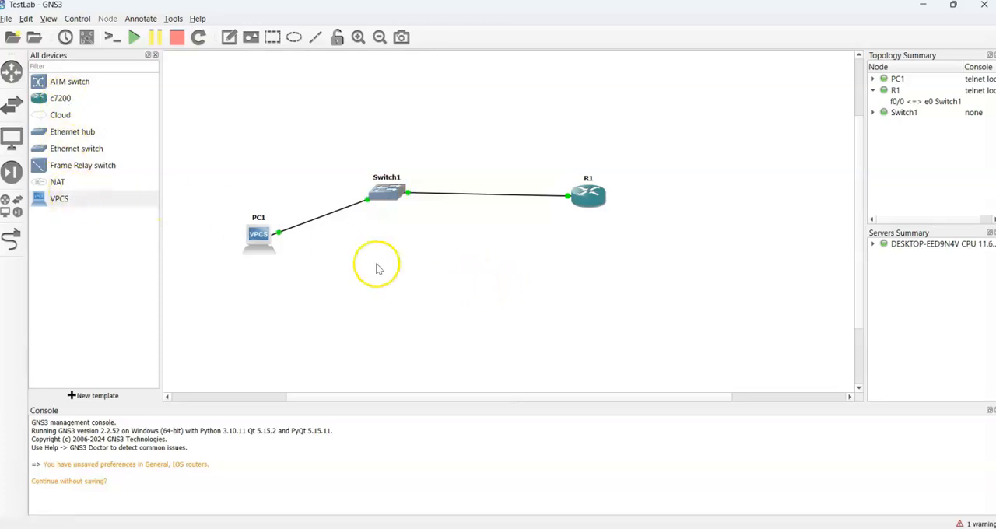